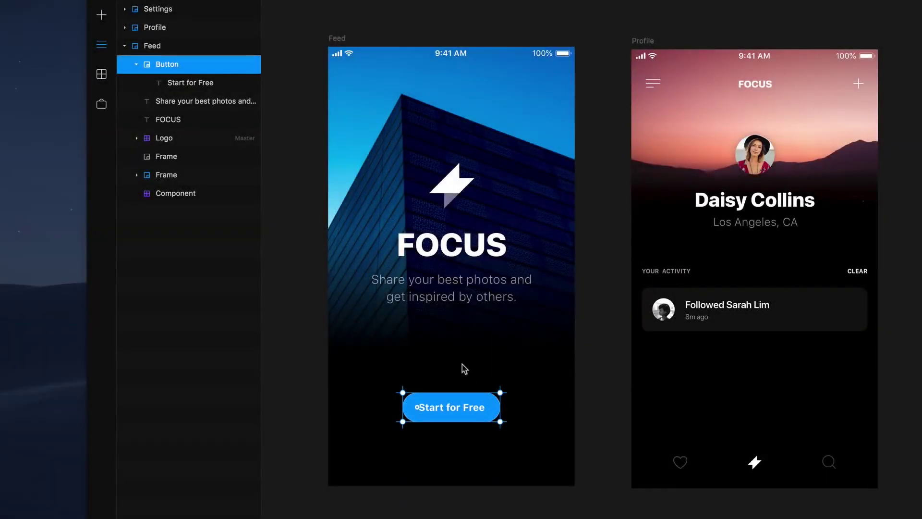
Step: Create a new component named Button from the selected Start for Free button
{"action": "left_click", "coordinate": [103, 75]}
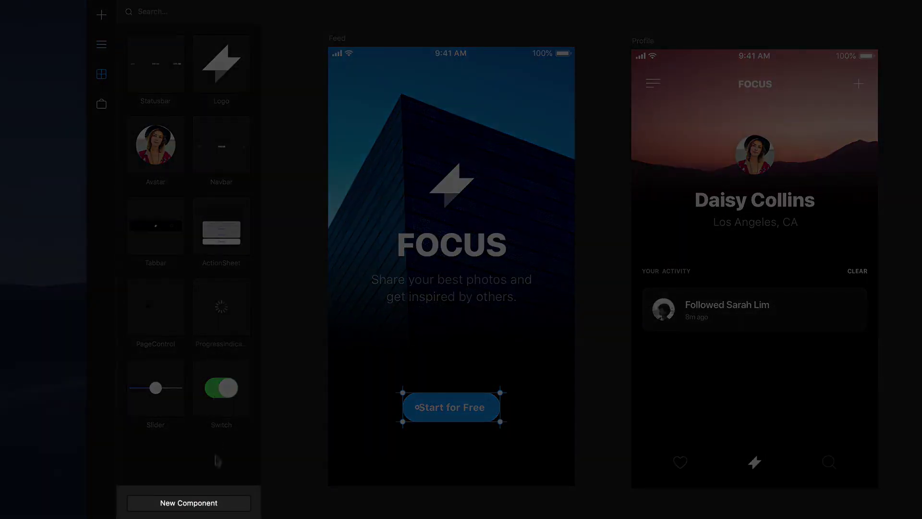
{"action": "left_click", "coordinate": [217, 504]}
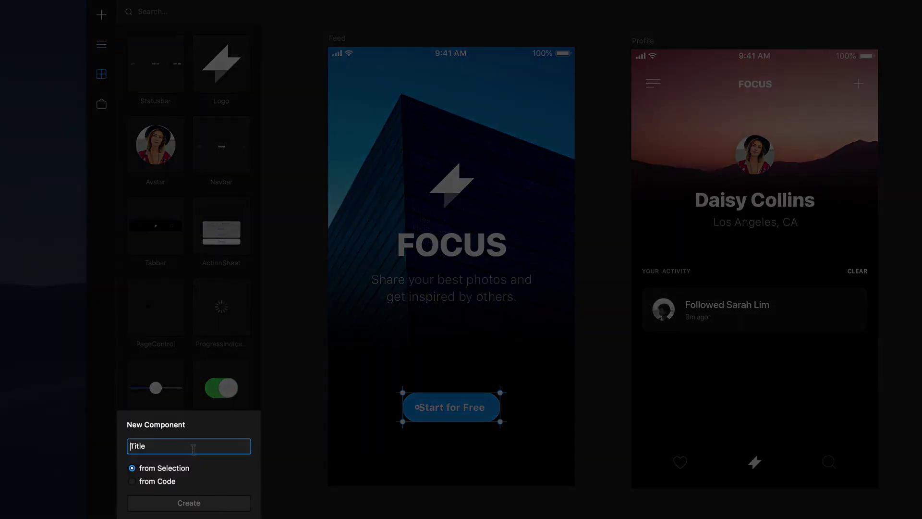
{"action": "type", "text": "Button"}
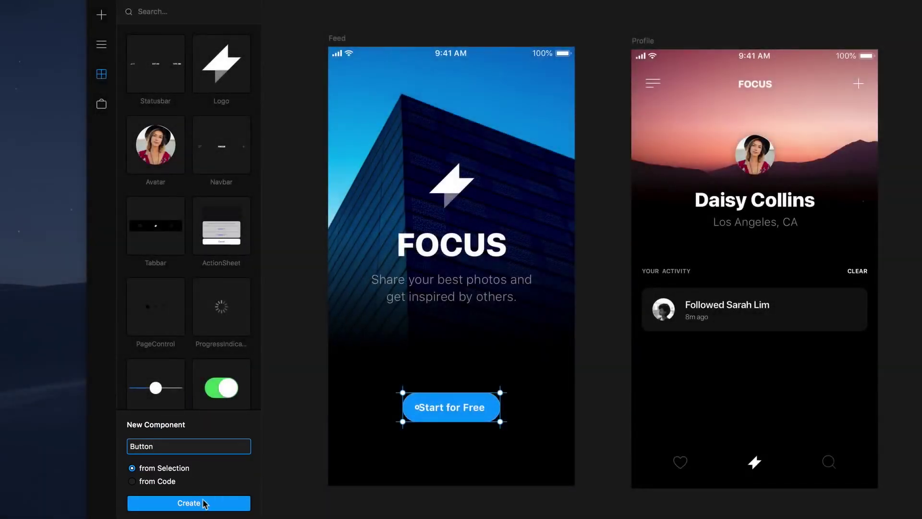
{"action": "left_click", "coordinate": [204, 503]}
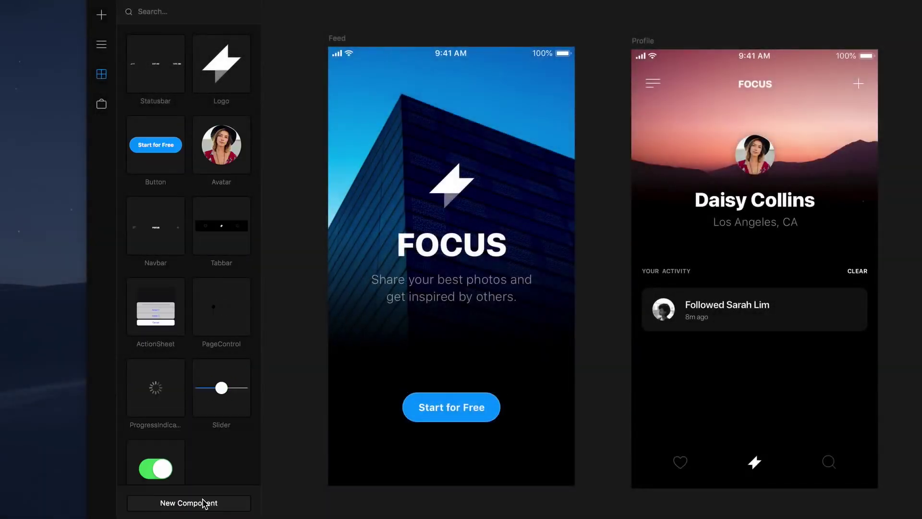
{"action": "key", "text": "super+k"}
Step: Place a Button instance in the Profile activity card and narrow it to 97 wide
{"action": "left_click_drag", "start_coordinate": [161, 169], "coordinate": [193, 168]}
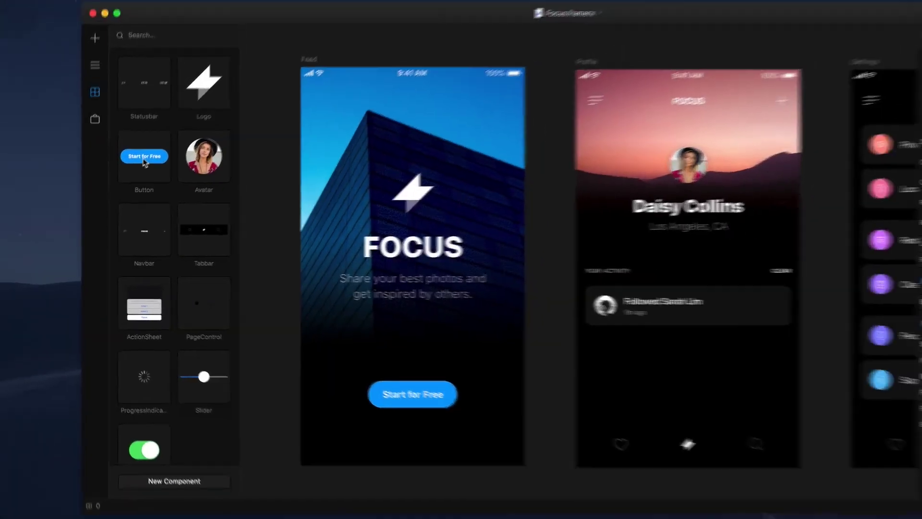
{"action": "left_click_drag", "start_coordinate": [149, 194], "coordinate": [613, 302]}
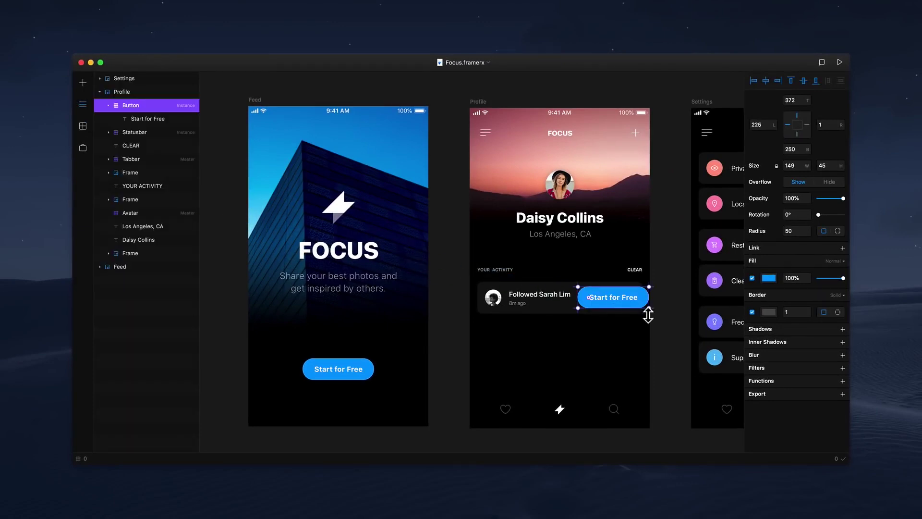
{"action": "left_click_drag", "start_coordinate": [653, 303], "coordinate": [638, 301]}
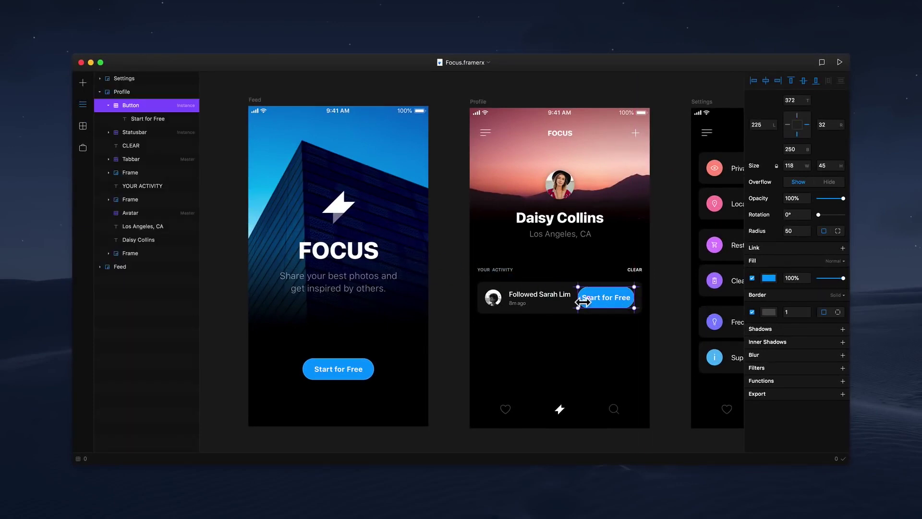
{"action": "left_click_drag", "start_coordinate": [583, 302], "coordinate": [593, 301]}
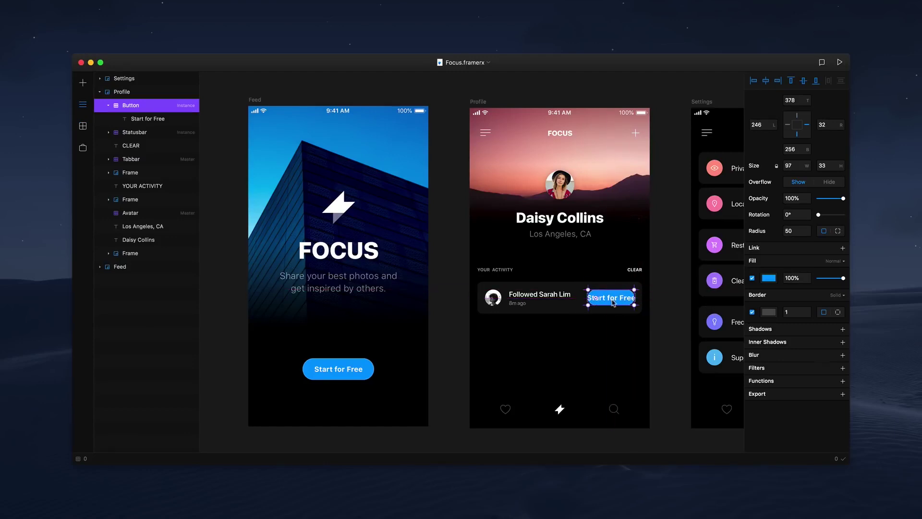
Step: Change the button's text to 'Unfollow' with a 13-point font size
{"action": "double_click", "coordinate": [613, 299]}
{"action": "double_click", "coordinate": [614, 298]}
{"action": "key", "text": "super+a"}
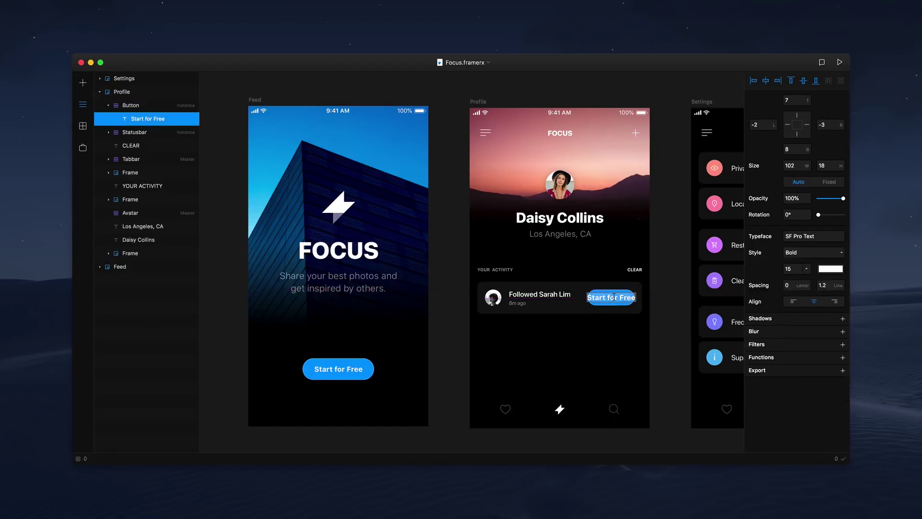
{"action": "type", "text": "Unfollow"}
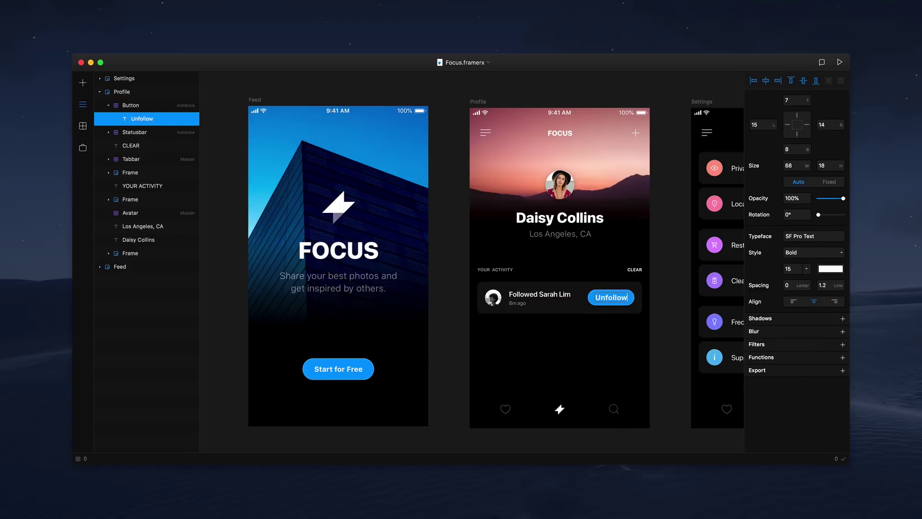
{"action": "left_click", "coordinate": [792, 268]}
{"action": "type", "text": "13"}
{"action": "left_click", "coordinate": [630, 301]}
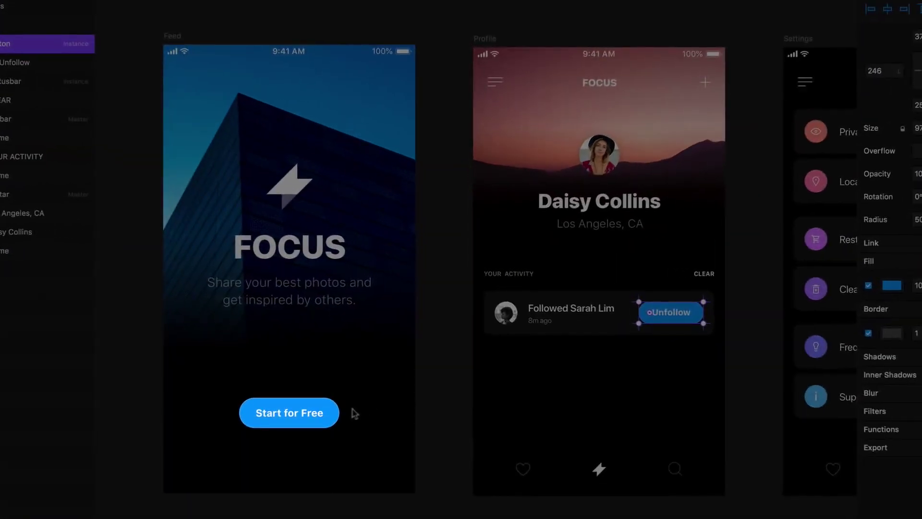
Step: Uncheck Fill on the master Start for Free button, then select the Profile activity card
{"action": "left_click", "coordinate": [371, 373]}
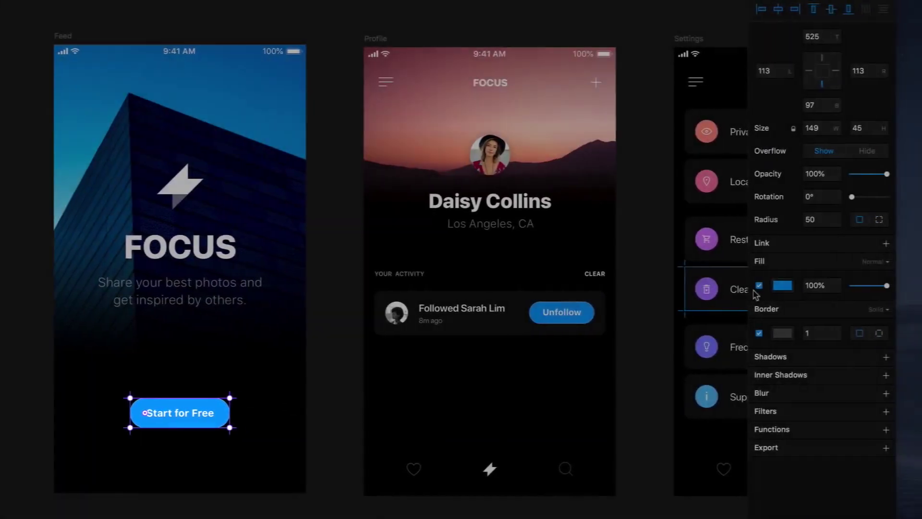
{"action": "left_click", "coordinate": [759, 287]}
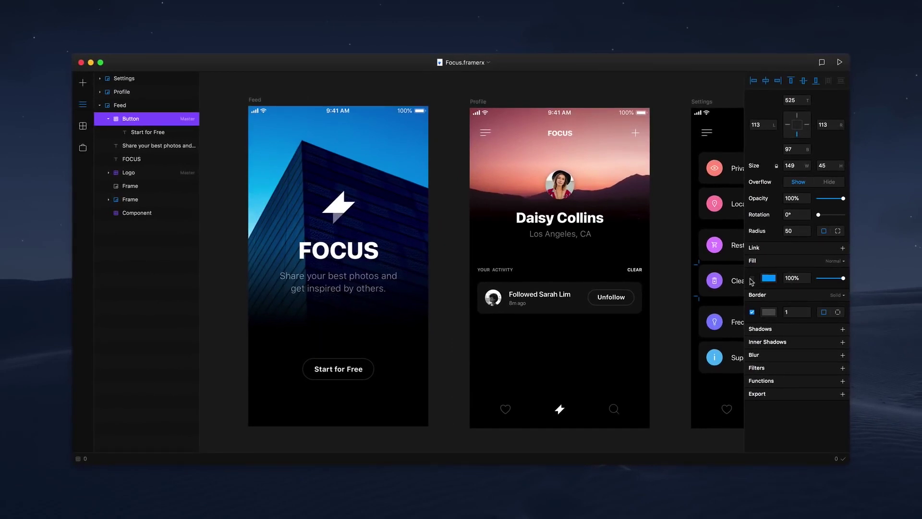
{"action": "left_click", "coordinate": [582, 308]}
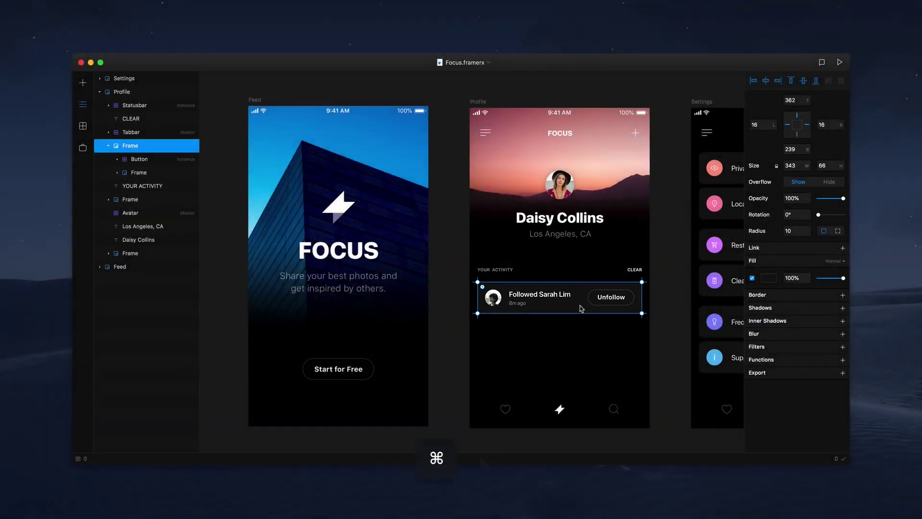
Step: Turn the Profile activity card into a component named List
{"action": "key", "text": "super+k"}
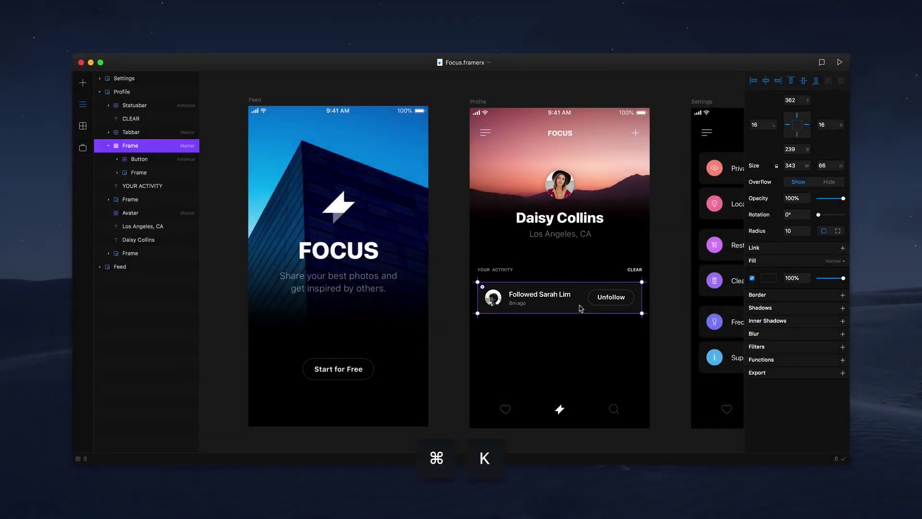
{"action": "double_click", "coordinate": [137, 146]}
{"action": "type", "text": "Lis"}
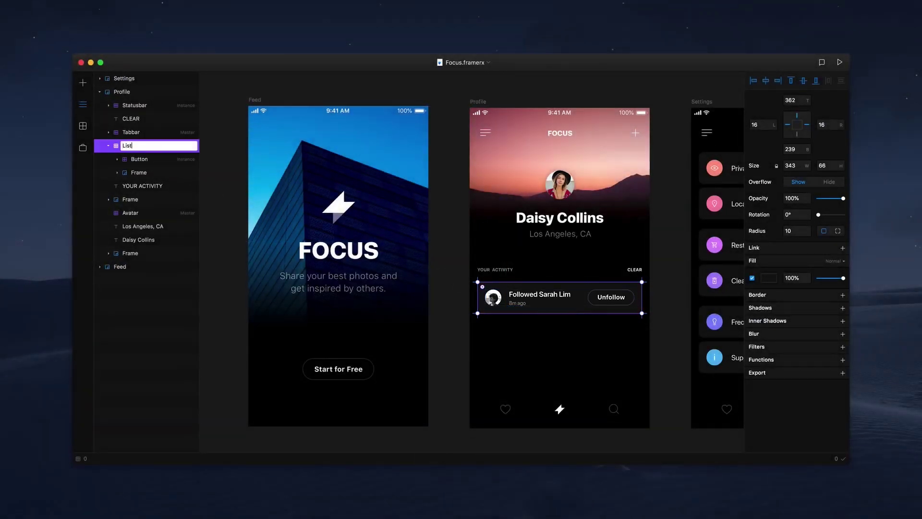
{"action": "type", "text": "t"}
{"action": "key", "text": "Return"}
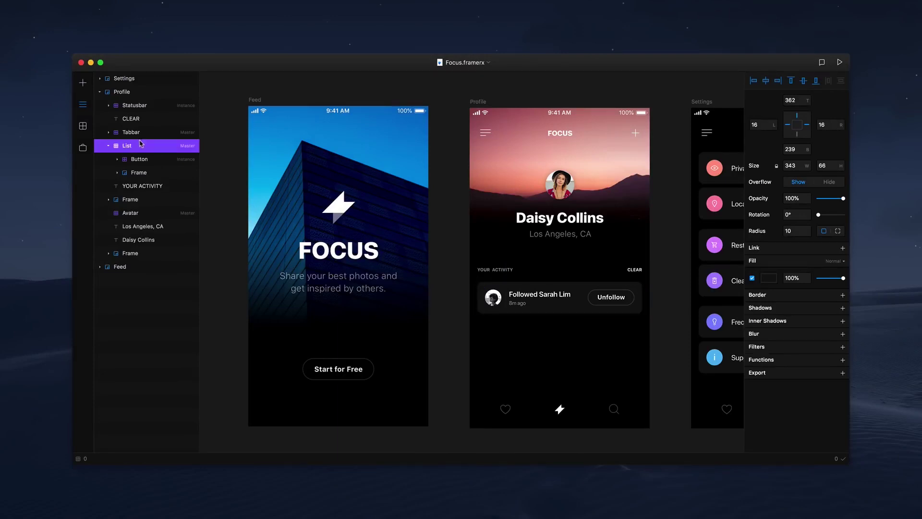
Step: Add two more List rows below, overriding their labels to Liked artworks with Unlike buttons
{"action": "left_click_drag", "start_coordinate": [141, 143], "coordinate": [572, 331]}
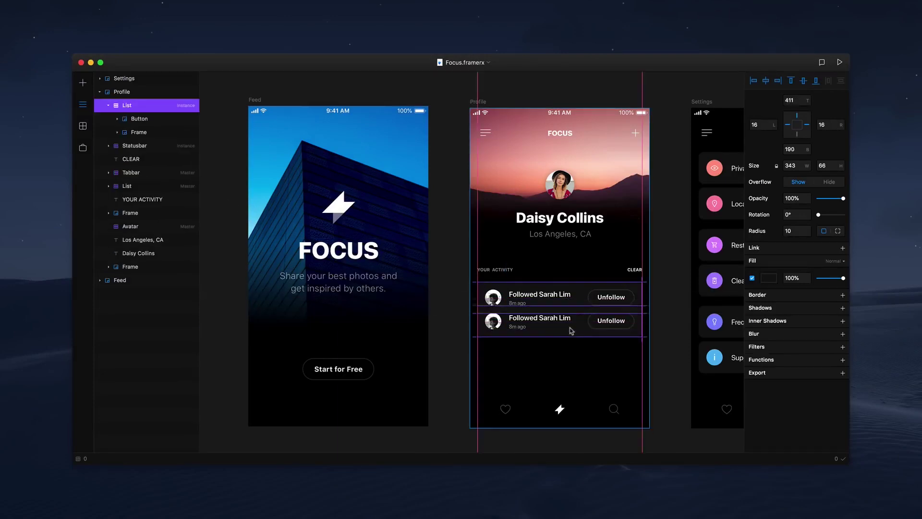
{"action": "key", "text": "super+d"}
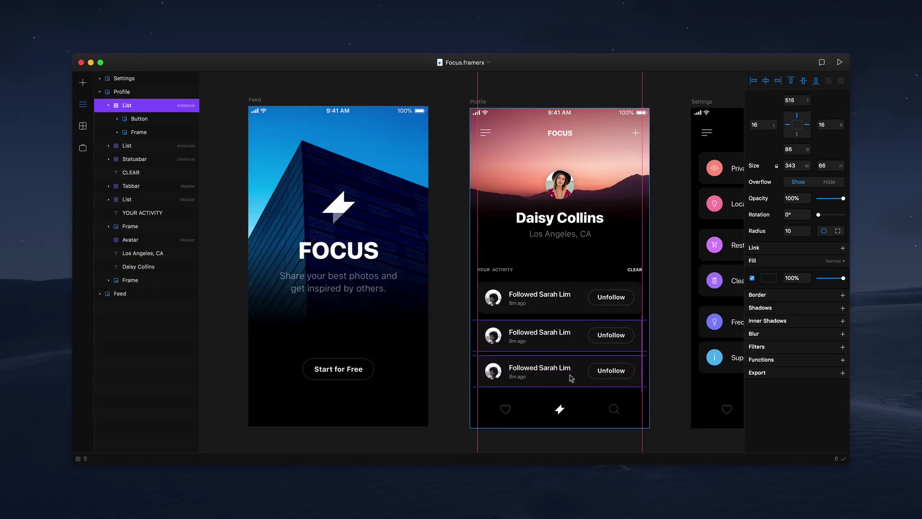
{"action": "key", "text": "Down"}
{"action": "key", "text": "Down"}
{"action": "key", "text": "Down"}
{"action": "key", "text": "Down"}
{"action": "key", "text": "Down"}
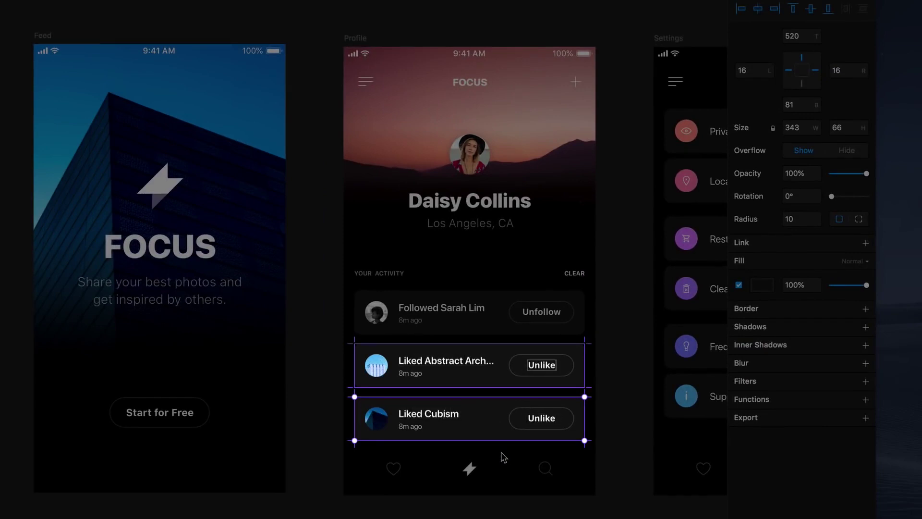
{"action": "key", "text": "Escape"}
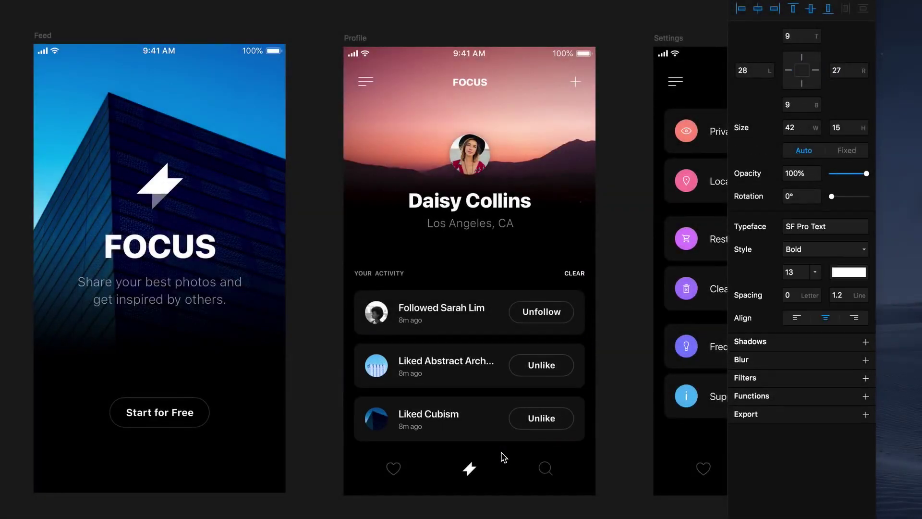
{"action": "right_click", "coordinate": [490, 377]}
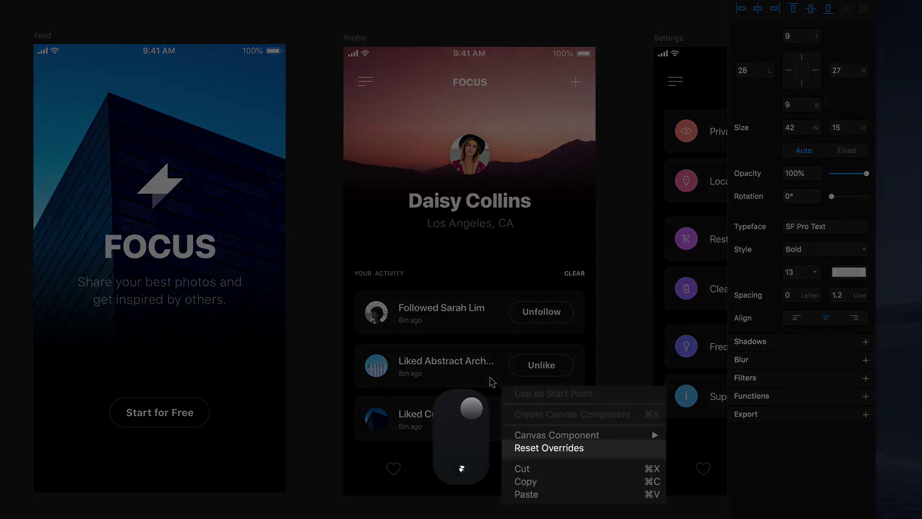
{"action": "key", "text": "Escape"}
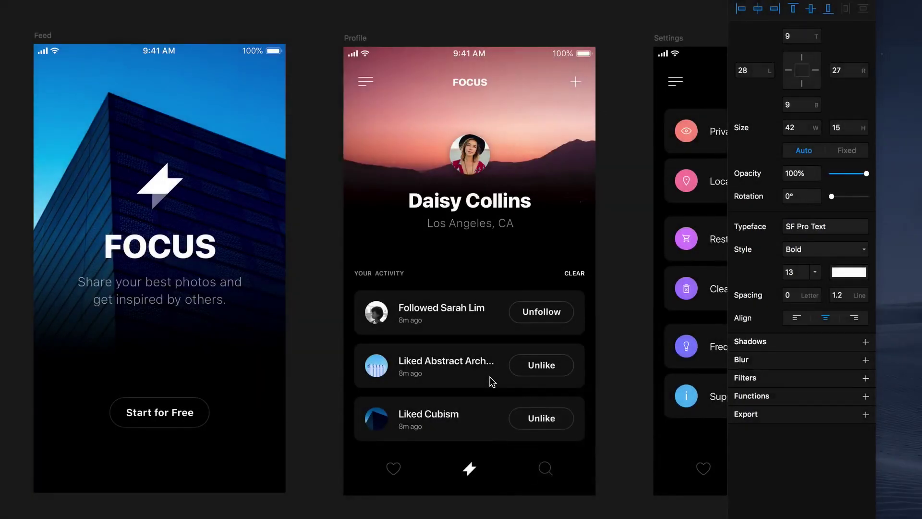
Step: Bring the Settings screen into view and drag a Switch component onto the Private Mode row
{"action": "left_click_drag", "start_coordinate": [602, 221], "coordinate": [336, 212]}
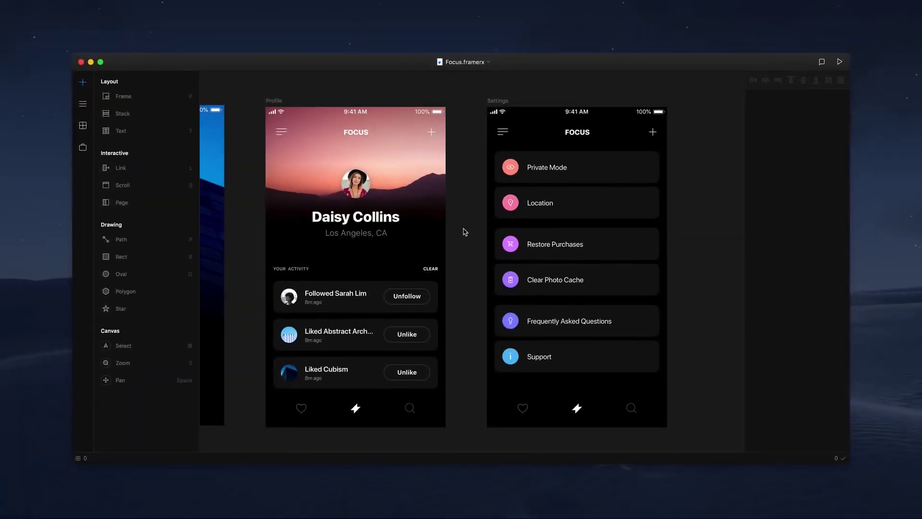
{"action": "left_click", "coordinate": [83, 127]}
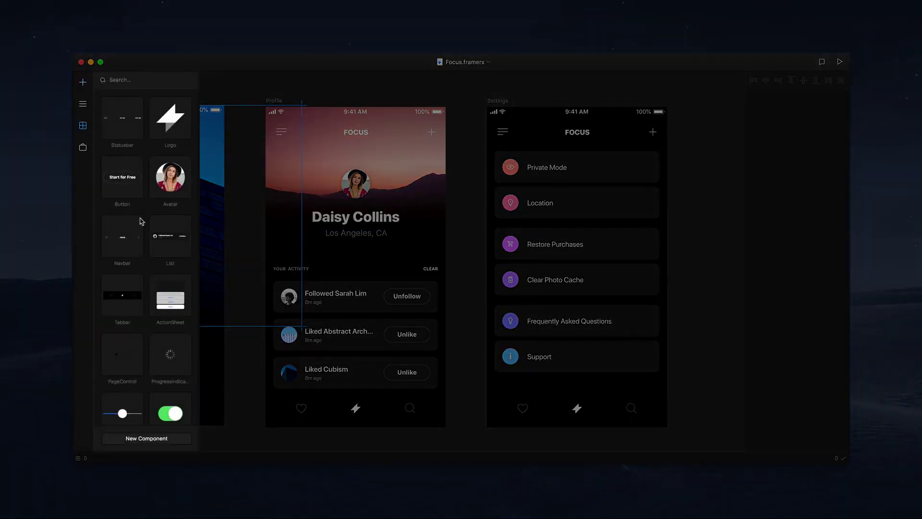
{"action": "scroll", "coordinate": [142, 221], "scroll_direction": "down", "scroll_amount": 2}
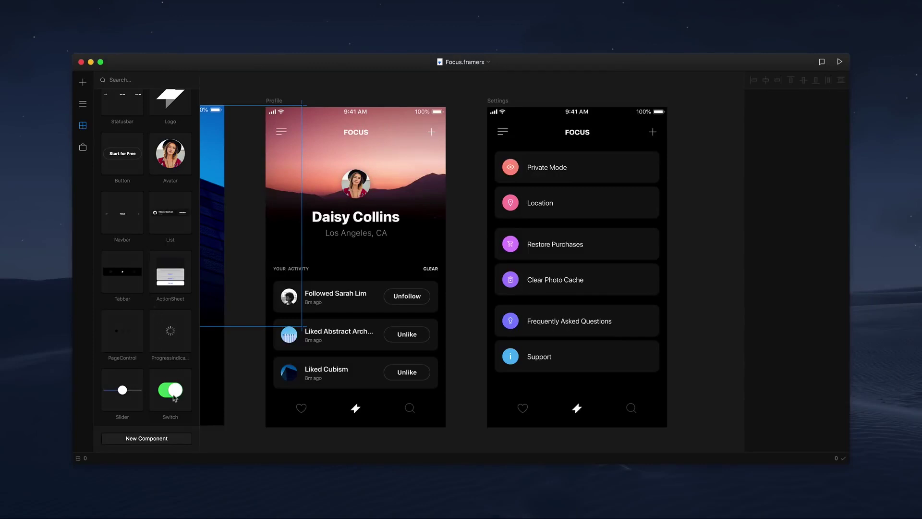
{"action": "left_click_drag", "start_coordinate": [172, 393], "coordinate": [639, 205]}
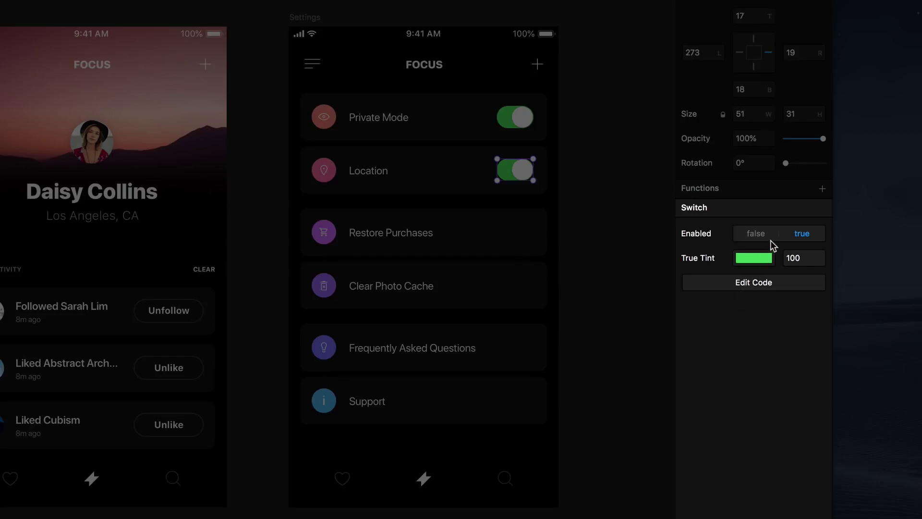
Step: Tint the Location switch pink by sampling the Location icon's colour
{"action": "left_click", "coordinate": [762, 265]}
{"action": "left_click", "coordinate": [800, 289]}
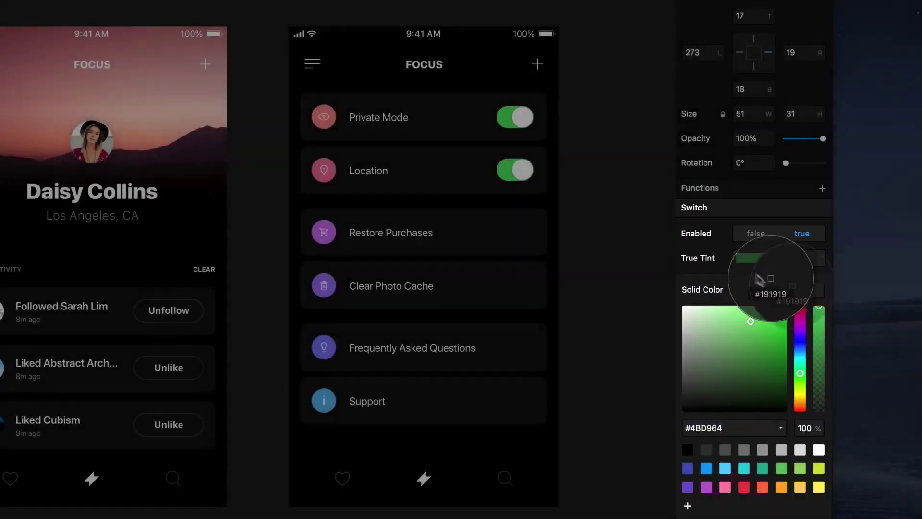
{"action": "left_click", "coordinate": [330, 176]}
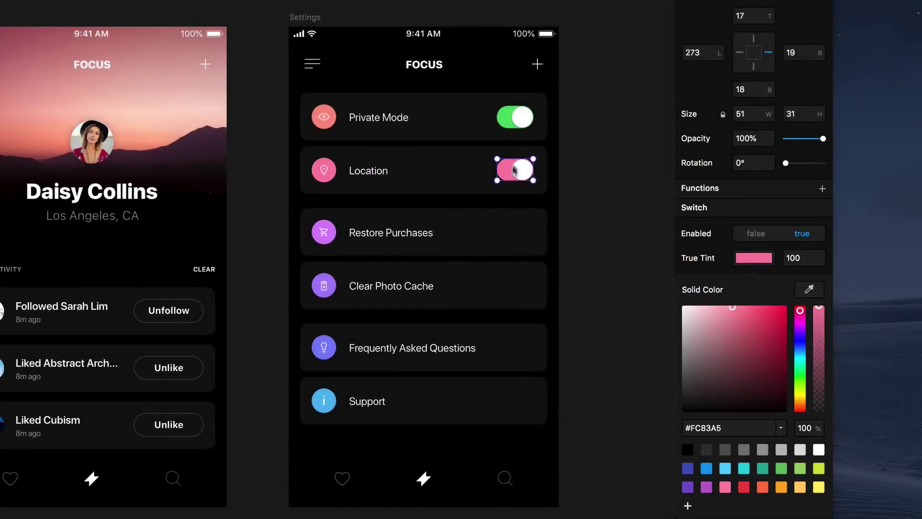
Step: Tint the Private Mode switch with its icon's salmon colour and set Enabled to off
{"action": "left_click", "coordinate": [515, 119]}
{"action": "left_click", "coordinate": [809, 290]}
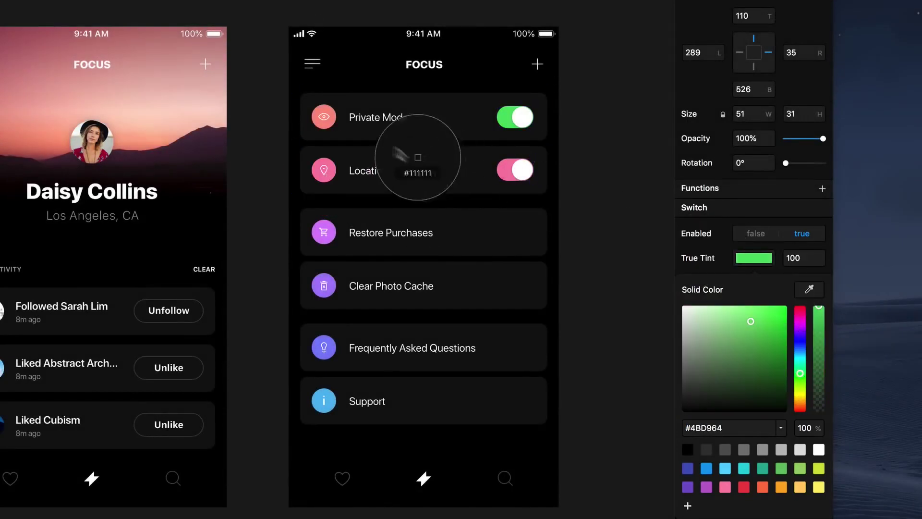
{"action": "left_click", "coordinate": [324, 118]}
{"action": "left_click", "coordinate": [697, 256]}
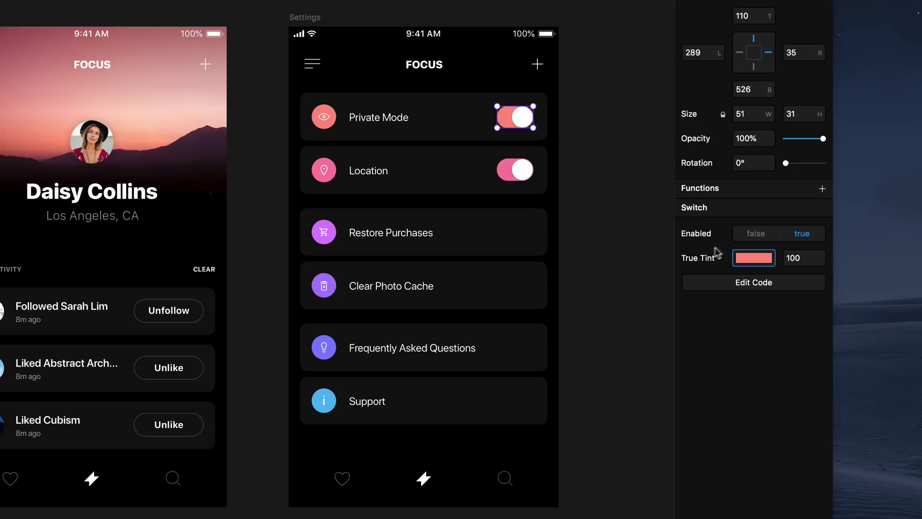
{"action": "left_click", "coordinate": [753, 234]}
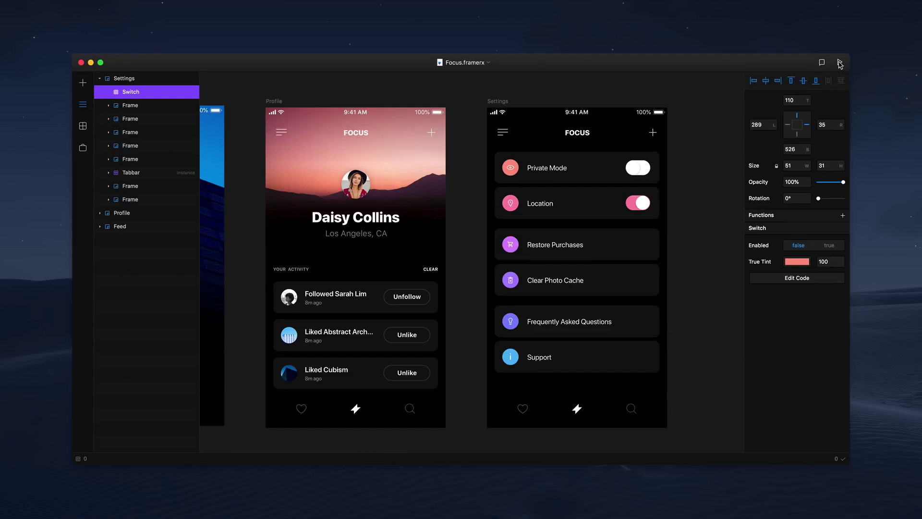
{"action": "left_click", "coordinate": [839, 62]}
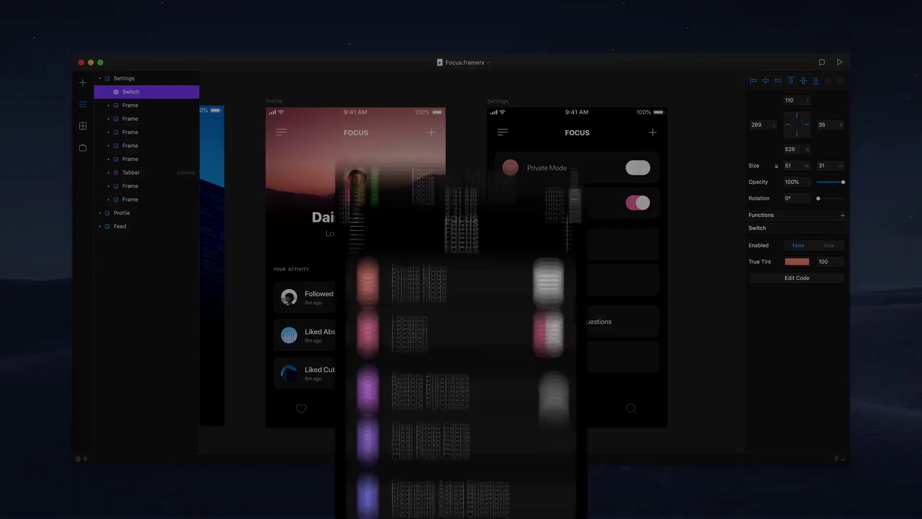
{"action": "left_click", "coordinate": [557, 185]}
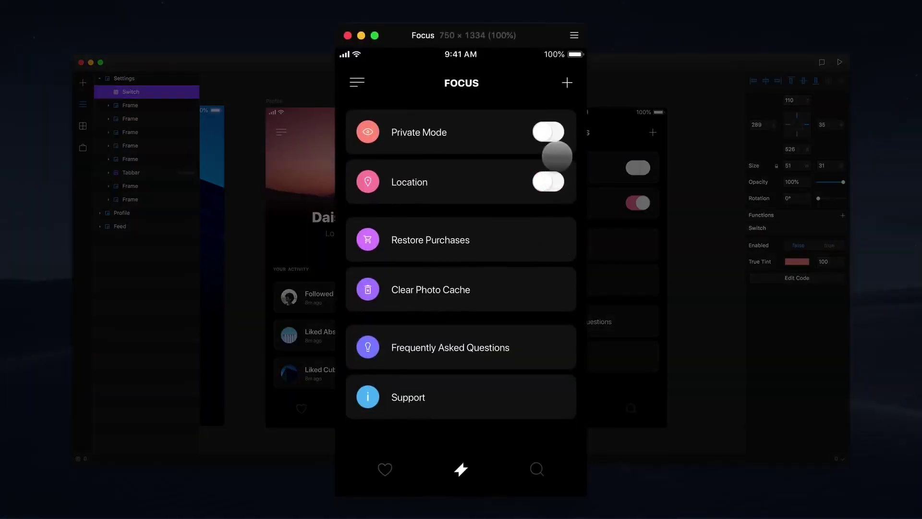
{"action": "left_click", "coordinate": [556, 137]}
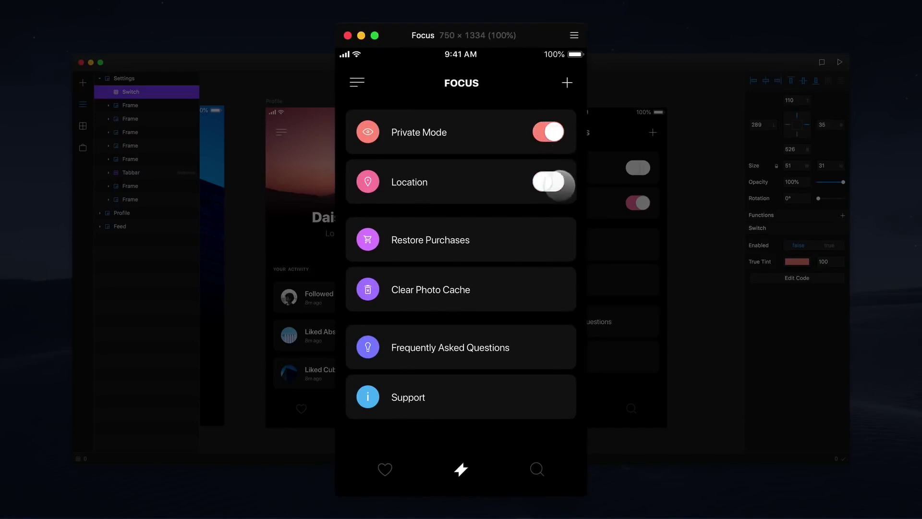
{"action": "left_click", "coordinate": [556, 184]}
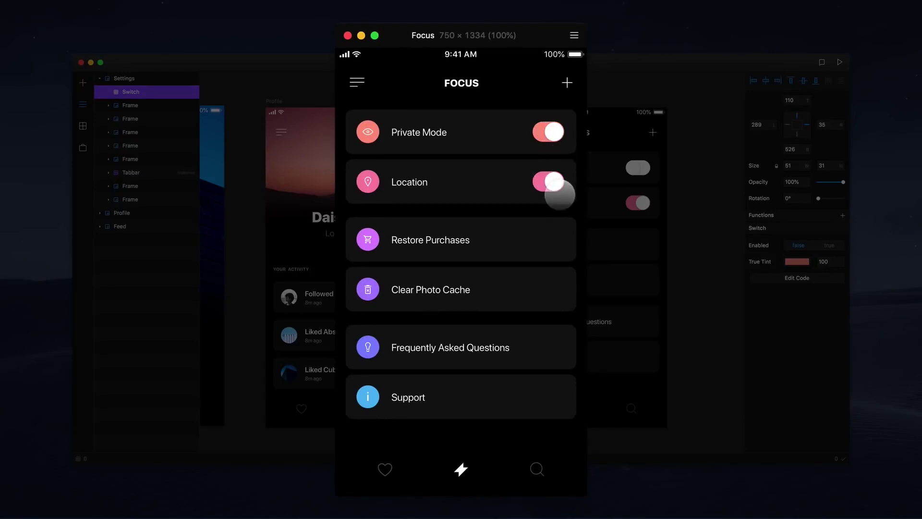
{"action": "key", "text": "Escape"}
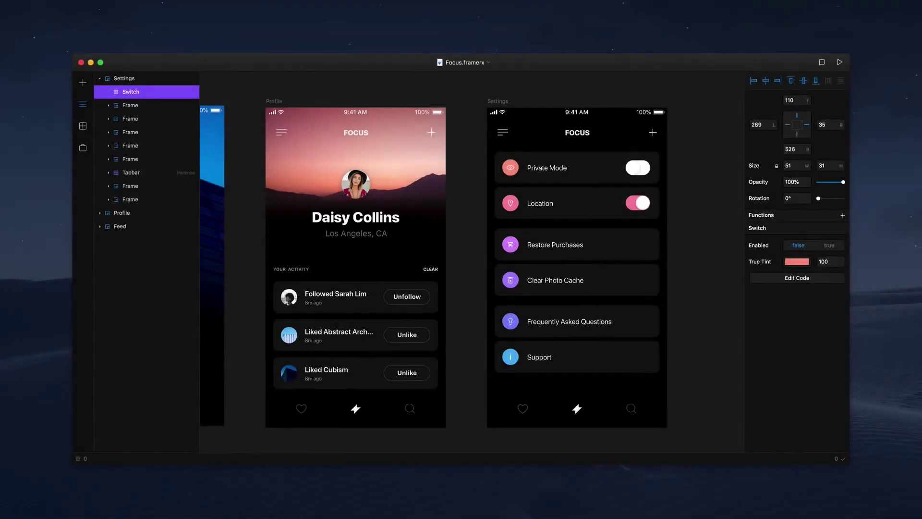